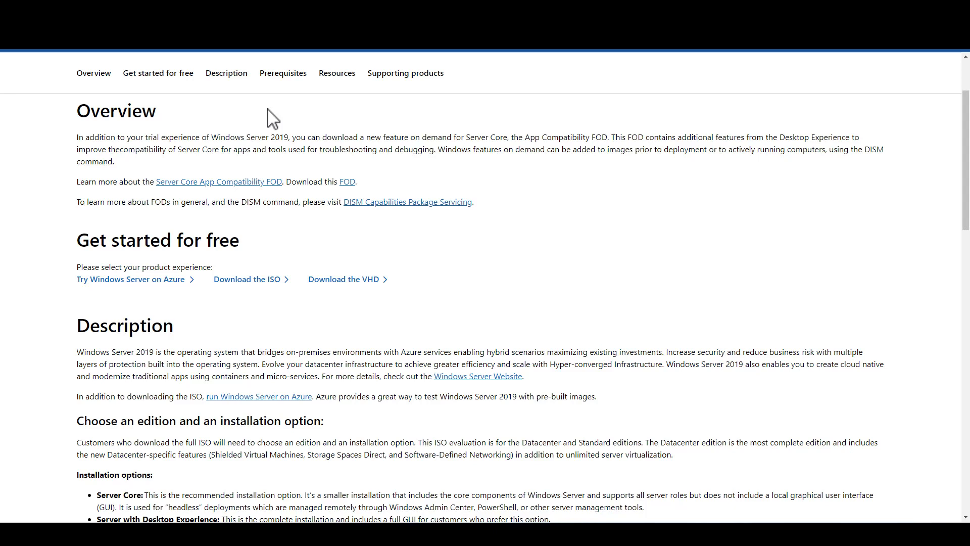
Open the Windows Server 2019 page from the Evaluation Center's Windows Server products
{"action": "scroll", "coordinate": [273, 118], "scroll_direction": "up", "scroll_amount": 2}
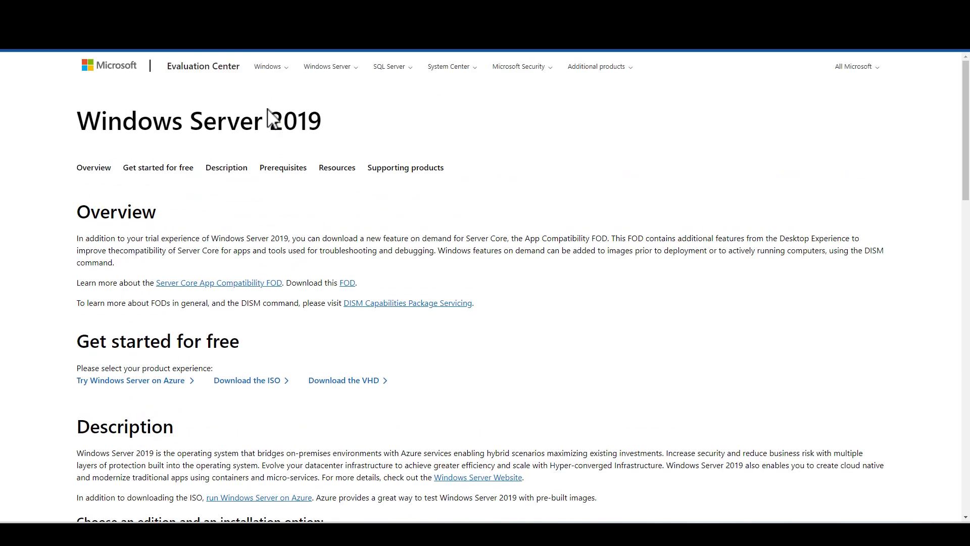
{"action": "left_click", "coordinate": [328, 71]}
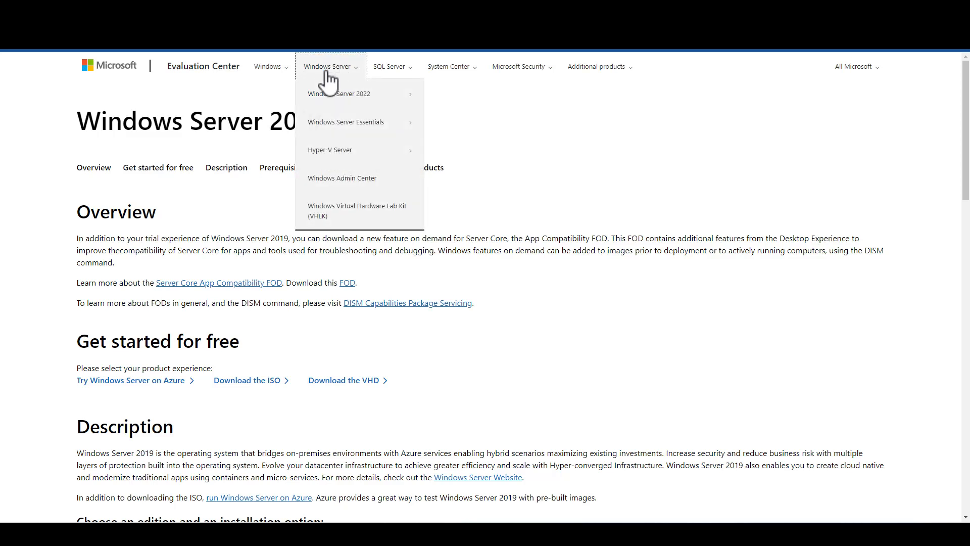
{"action": "left_click", "coordinate": [333, 95]}
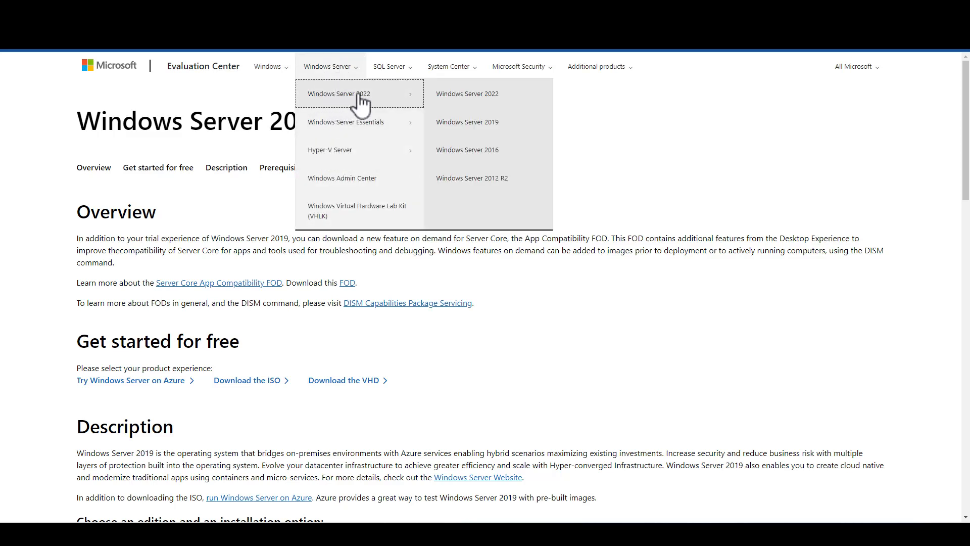
{"action": "left_click", "coordinate": [473, 126]}
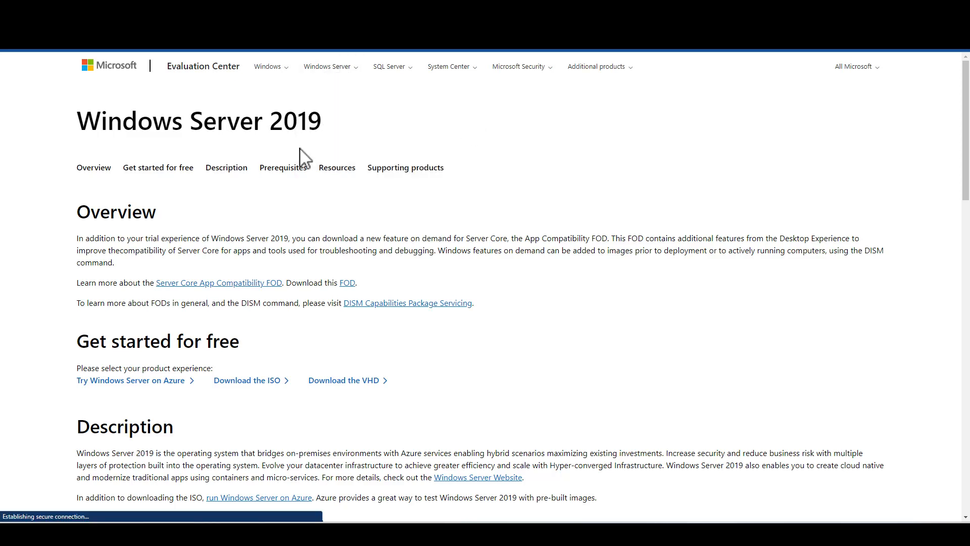
Open the ISO download option for Windows Server 2019 and go through its registration form
{"action": "scroll", "coordinate": [304, 156], "scroll_direction": "down", "scroll_amount": 1}
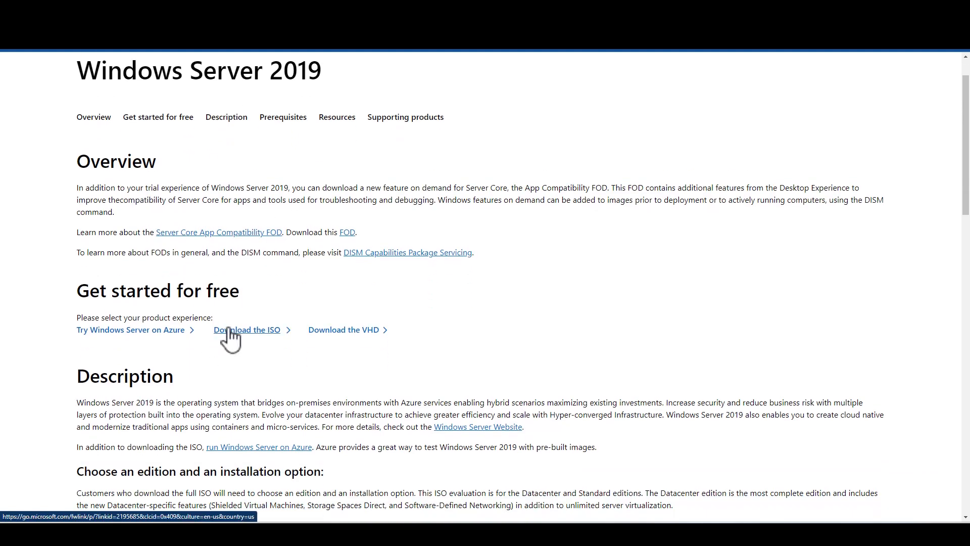
{"action": "left_click", "coordinate": [233, 345]}
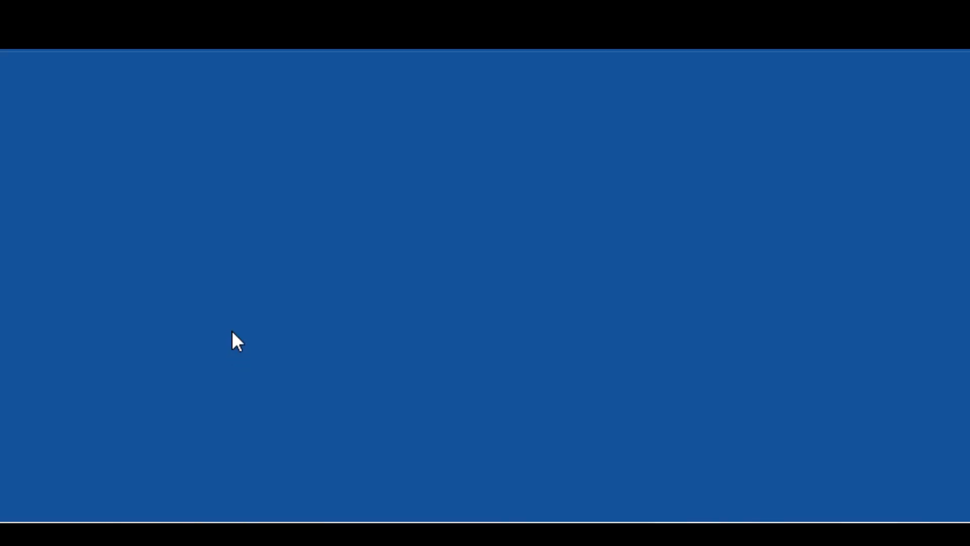
{"action": "scroll", "coordinate": [642, 340], "scroll_direction": "down", "scroll_amount": 3}
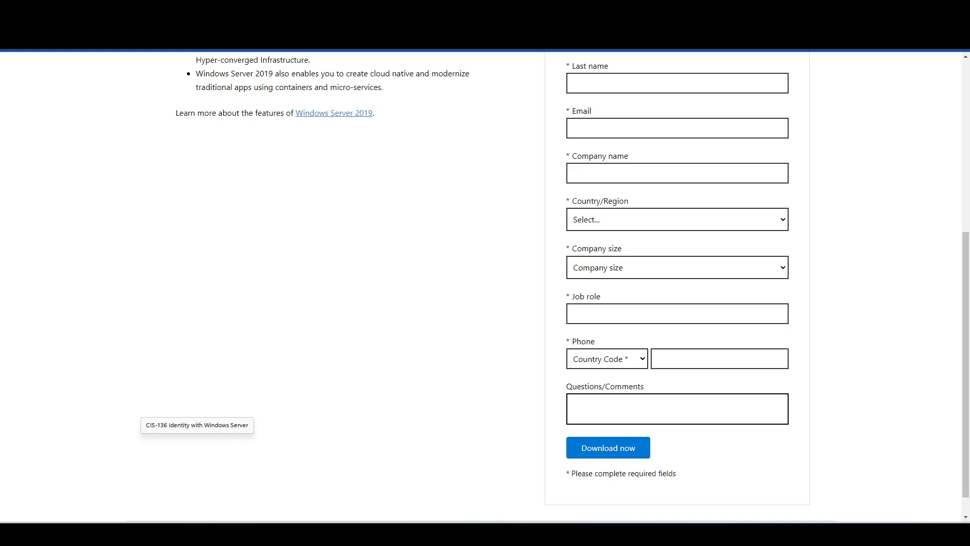
Check the downloaded image files in the C:\iso folder, then close the folder window
{"action": "left_click", "coordinate": [304, 489]}
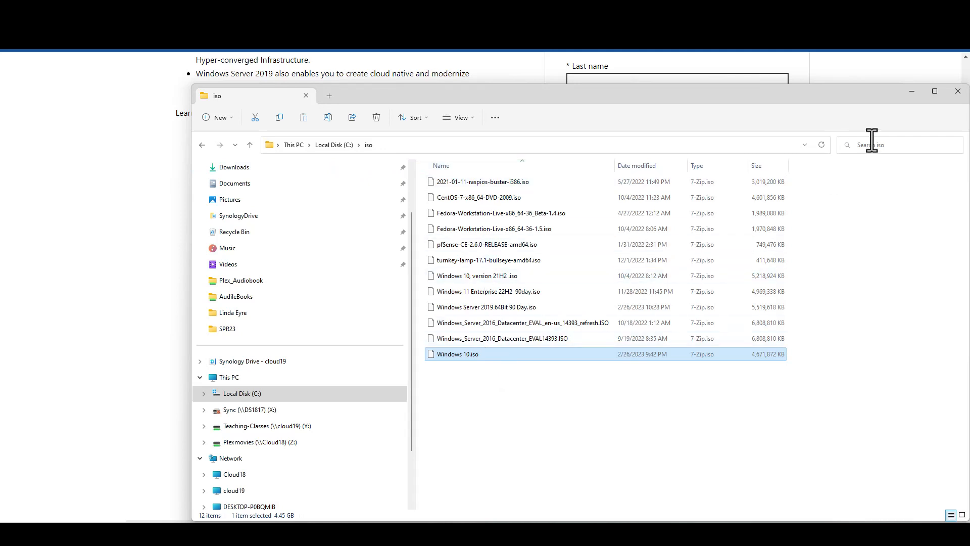
{"action": "left_click", "coordinate": [958, 91]}
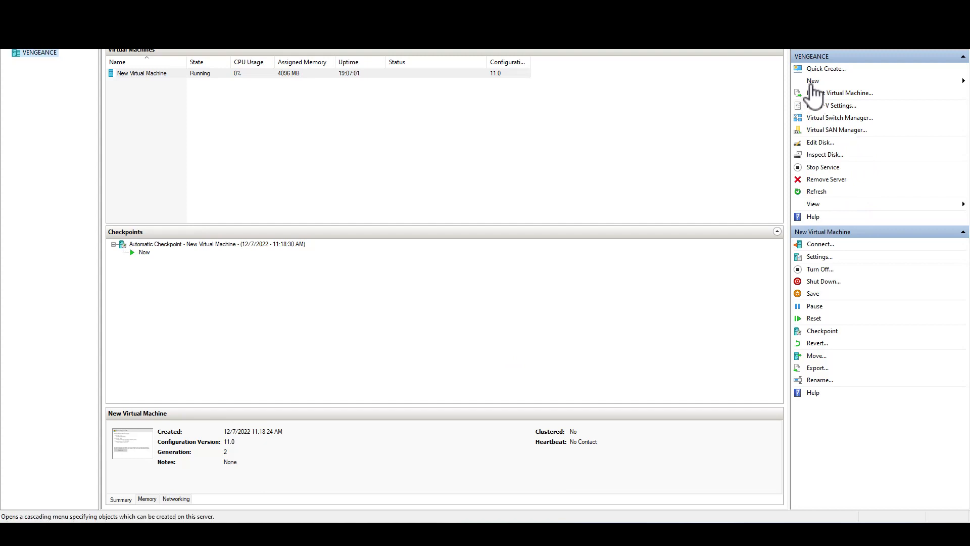
Start creating a new virtual machine in Hyper-V Manager and name it AD1
{"action": "left_click", "coordinate": [813, 82]}
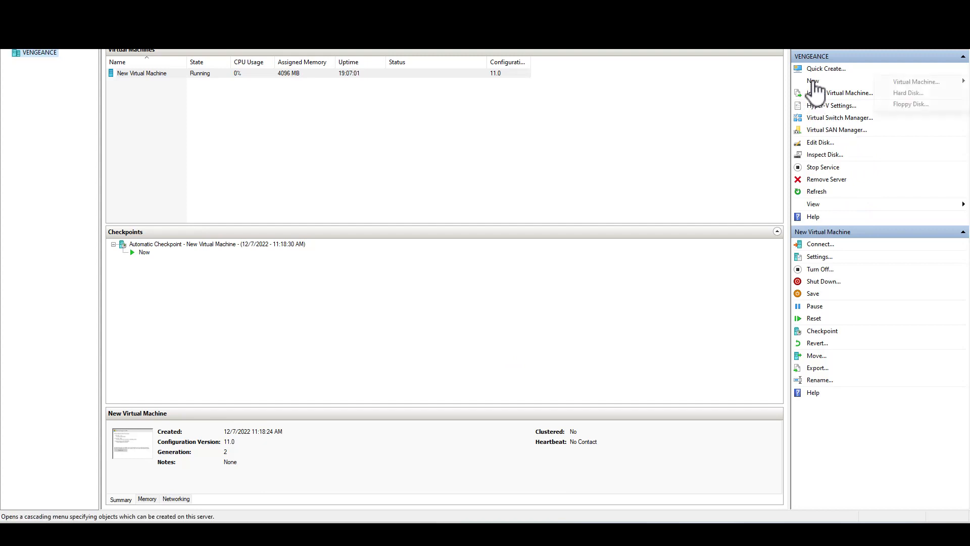
{"action": "left_click", "coordinate": [930, 83]}
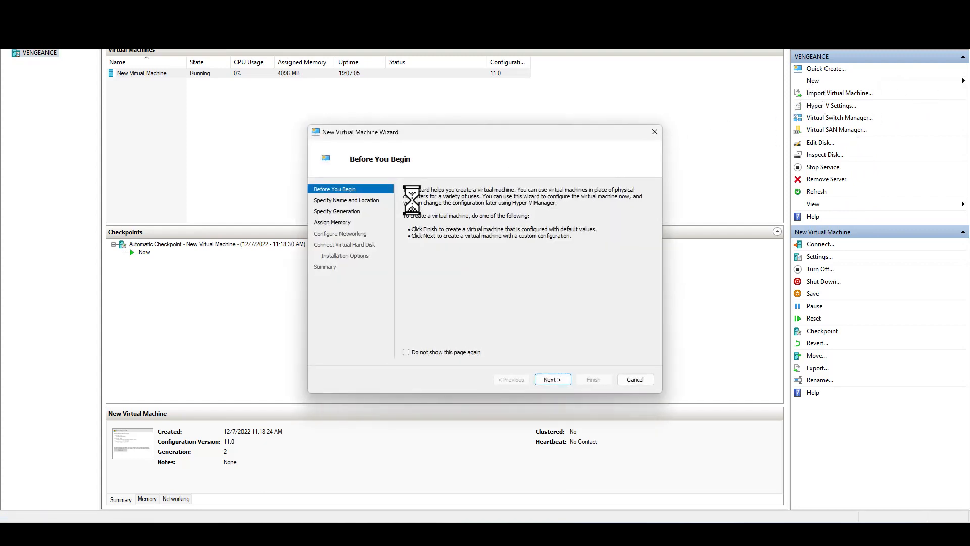
{"action": "left_click", "coordinate": [553, 379]}
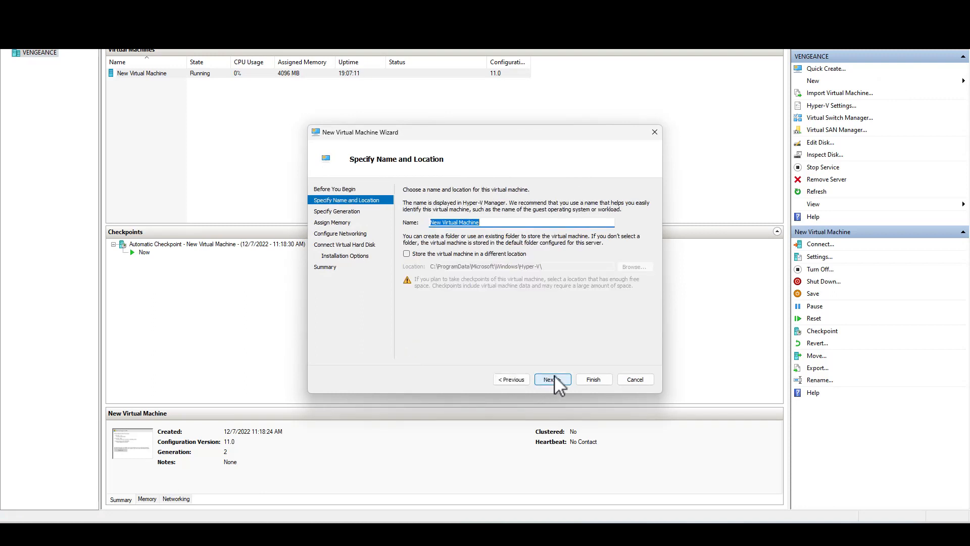
{"action": "type", "text": "AD1"}
{"action": "left_click", "coordinate": [553, 380]}
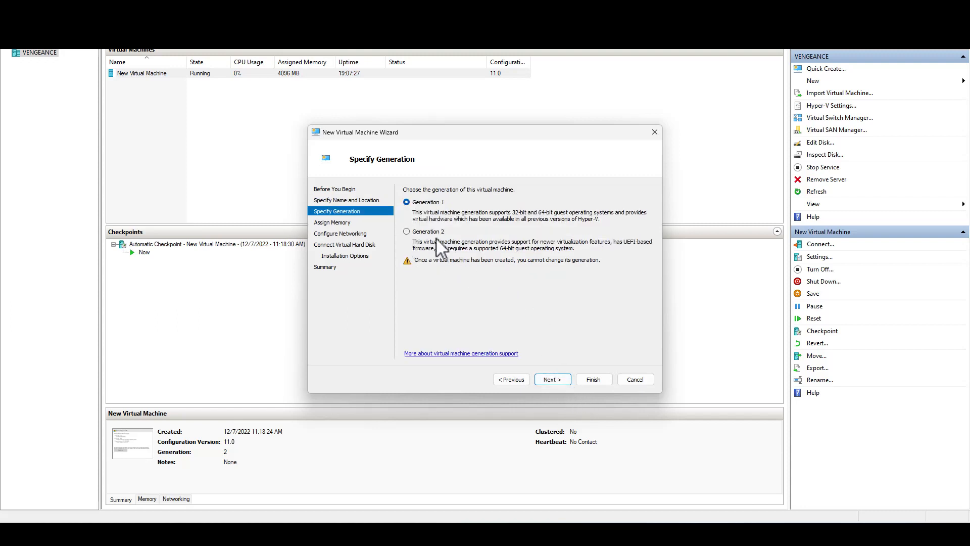
Make the virtual machine Generation 2 and accept 4096 MB of startup memory with Dynamic Memory enabled
{"action": "left_click", "coordinate": [421, 231]}
{"action": "left_click", "coordinate": [552, 379]}
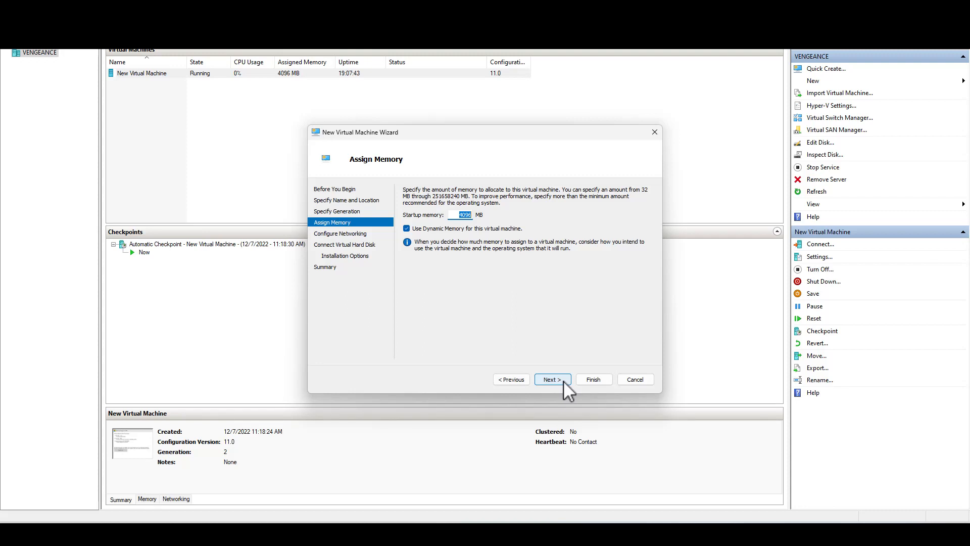
{"action": "left_click", "coordinate": [552, 380]}
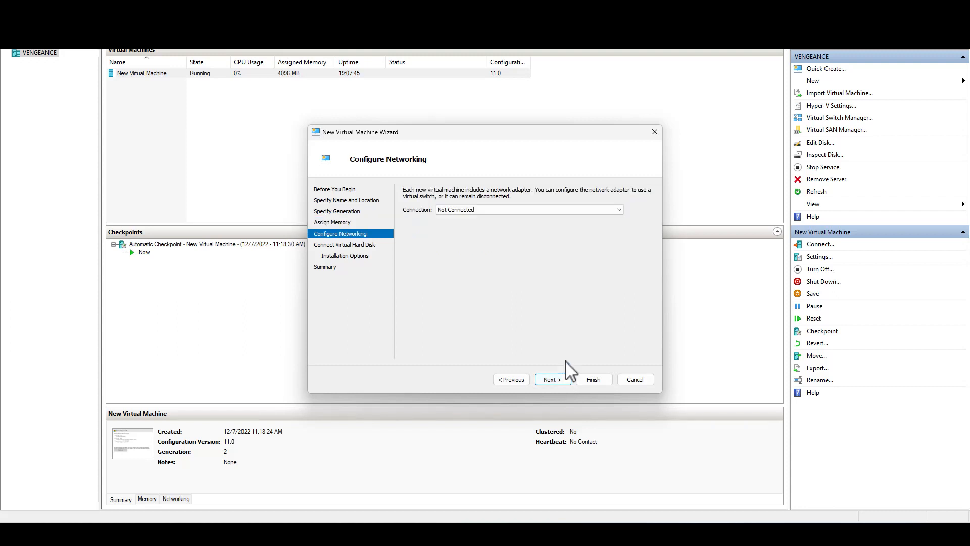
Connect the network adapter to Default Switch and accept a new 127 GB virtual hard disk named AD1.vhdx
{"action": "left_click", "coordinate": [617, 211]}
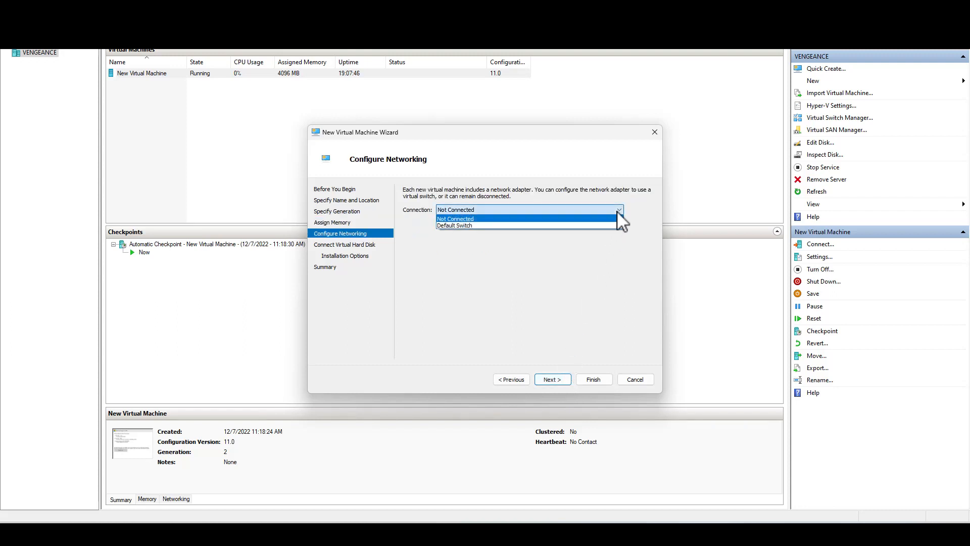
{"action": "left_click", "coordinate": [570, 228]}
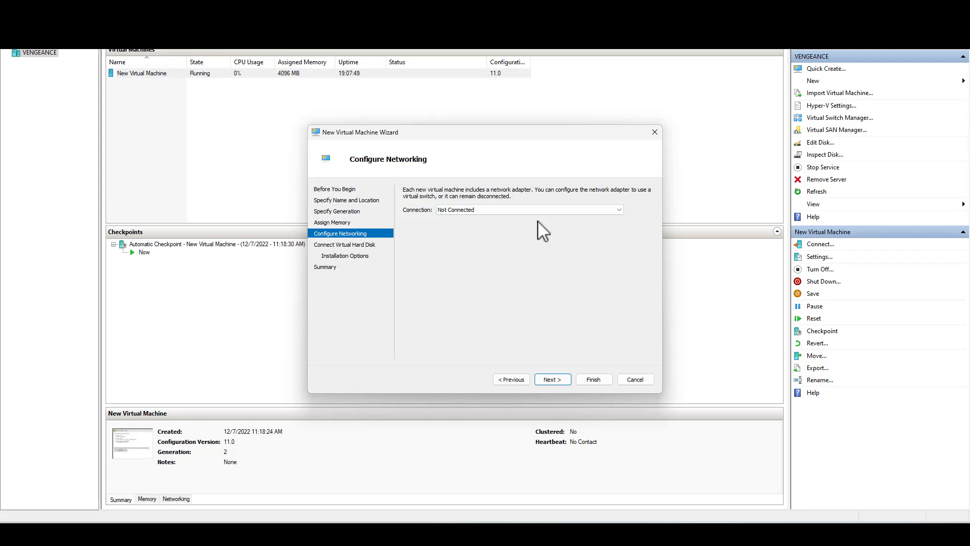
{"action": "left_click", "coordinate": [566, 209]}
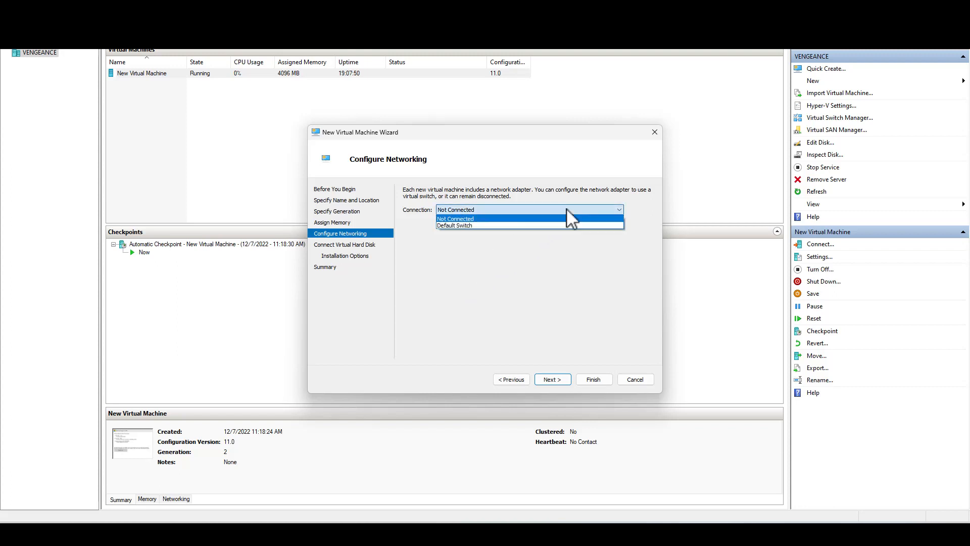
{"action": "left_click", "coordinate": [461, 225]}
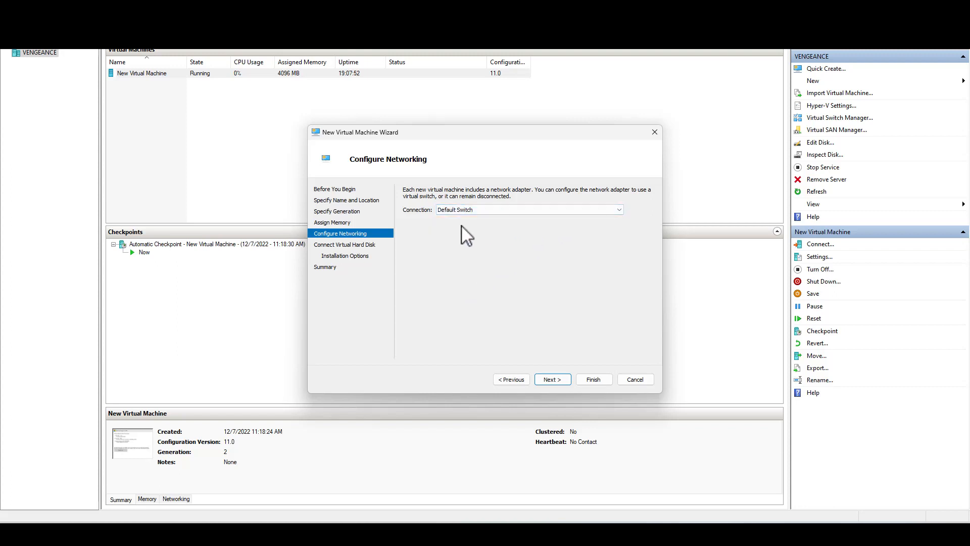
{"action": "left_click", "coordinate": [565, 378]}
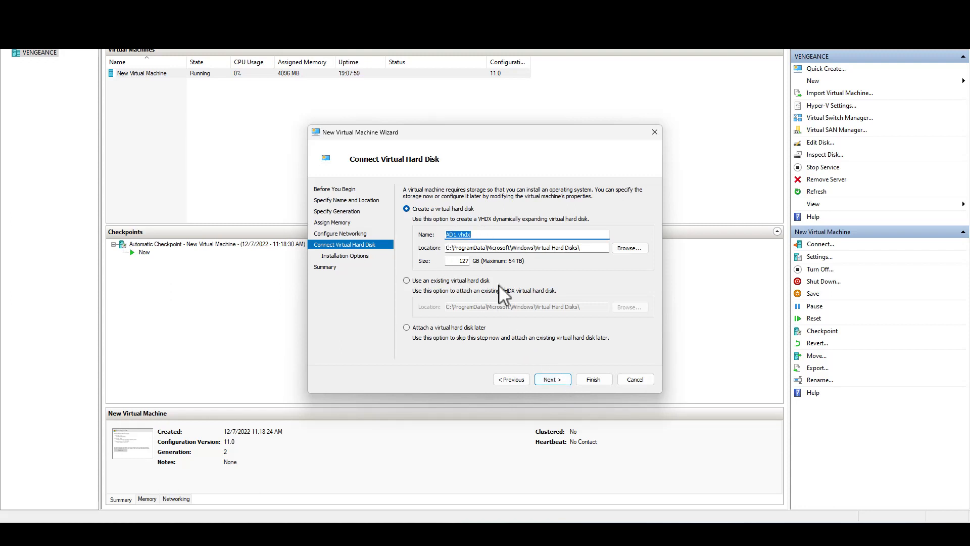
{"action": "left_click", "coordinate": [552, 379]}
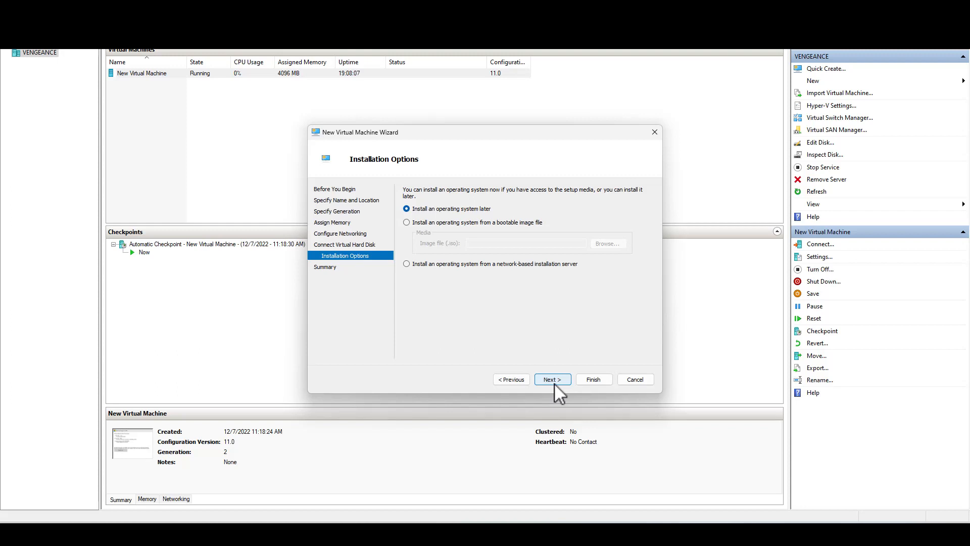
Set the operating system to install from the bootable image C:\iso\Windows Server 2019 64Bit 90 Day.iso and finish creating the virtual machine
{"action": "left_click", "coordinate": [407, 223]}
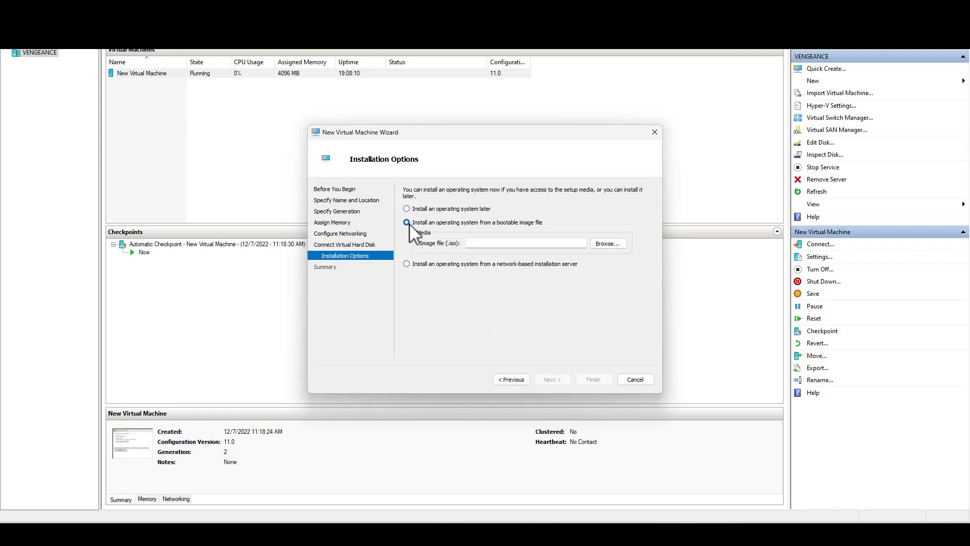
{"action": "left_click", "coordinate": [608, 243]}
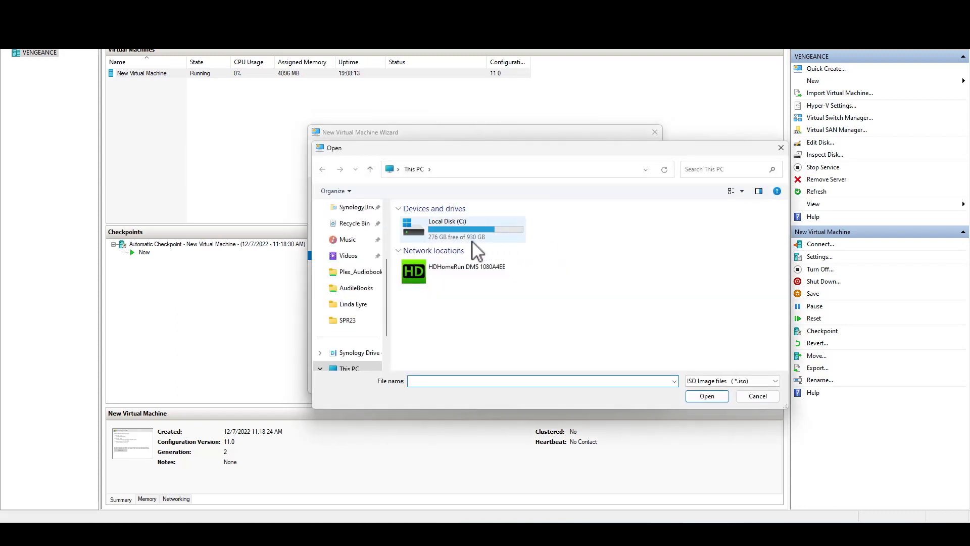
{"action": "scroll", "coordinate": [368, 292], "scroll_direction": "down", "scroll_amount": 3}
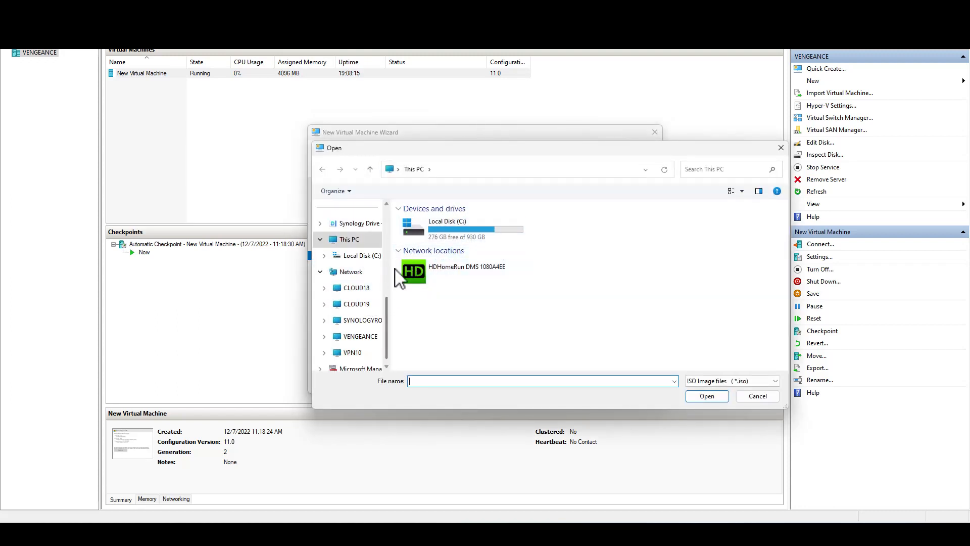
{"action": "left_click", "coordinate": [362, 255]}
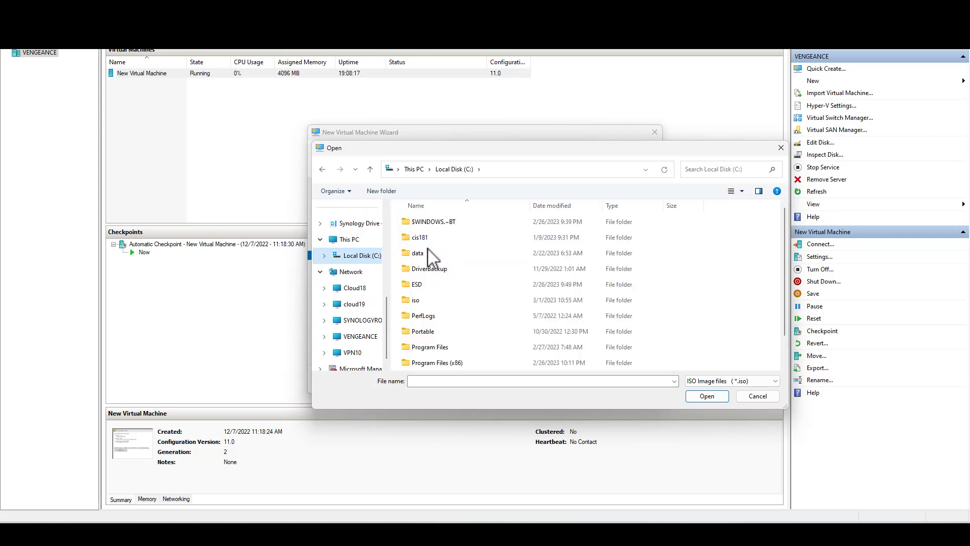
{"action": "double_click", "coordinate": [423, 299]}
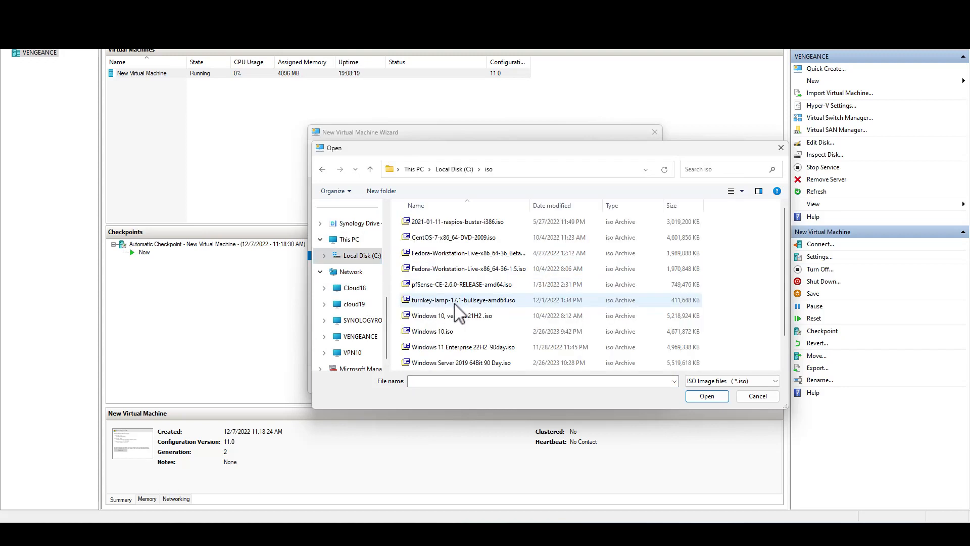
{"action": "scroll", "coordinate": [457, 309], "scroll_direction": "down", "scroll_amount": 1}
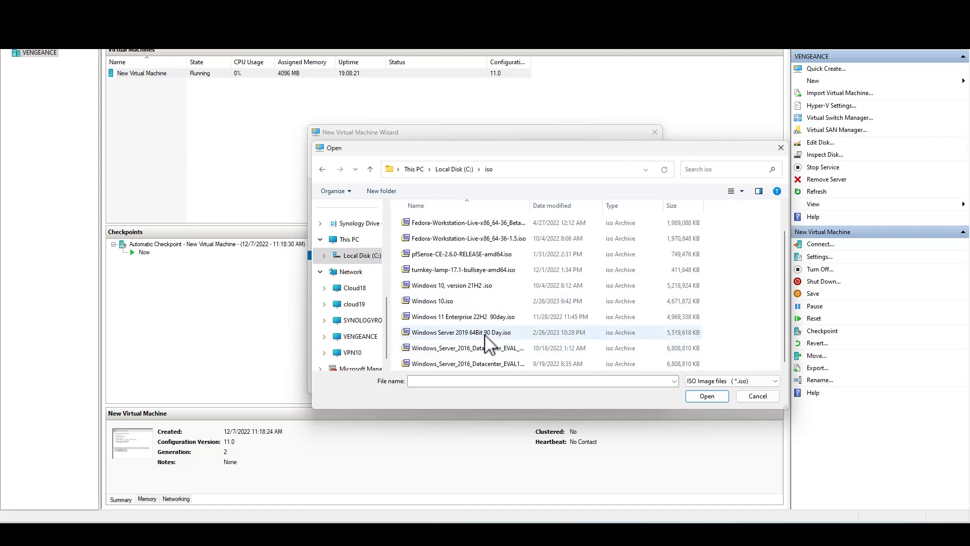
{"action": "double_click", "coordinate": [485, 332]}
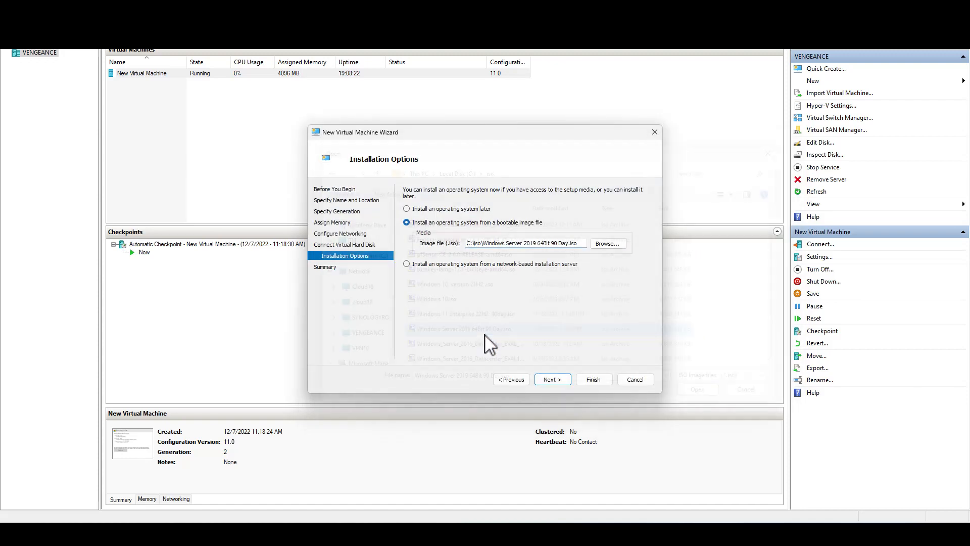
{"action": "left_click", "coordinate": [592, 380]}
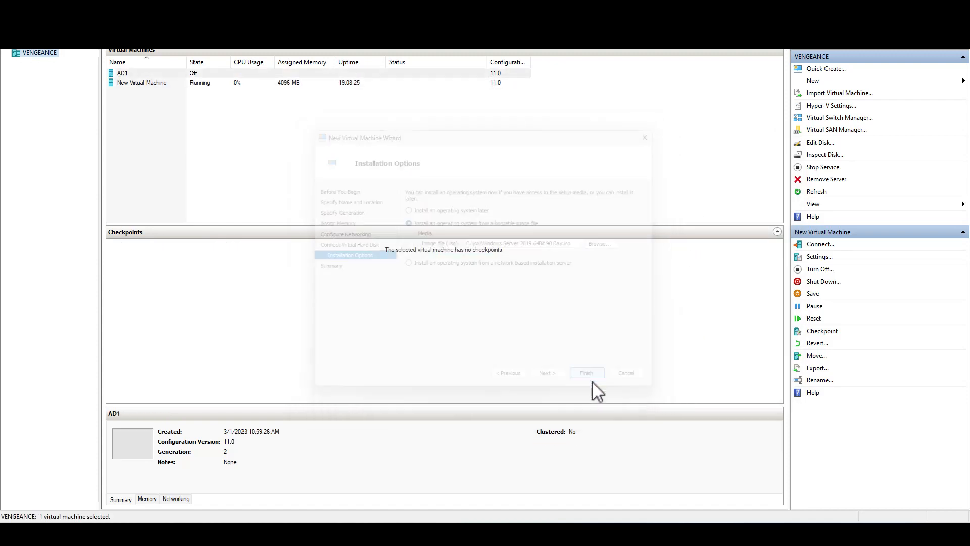
Connect to the AD1 virtual machine, start it, and move its connection window fully into view
{"action": "right_click", "coordinate": [120, 74]}
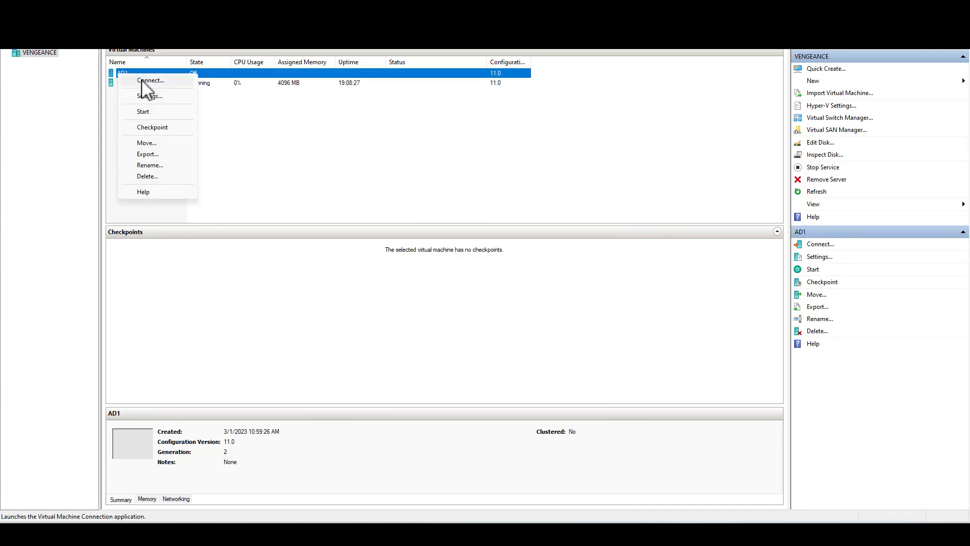
{"action": "left_click", "coordinate": [144, 80]}
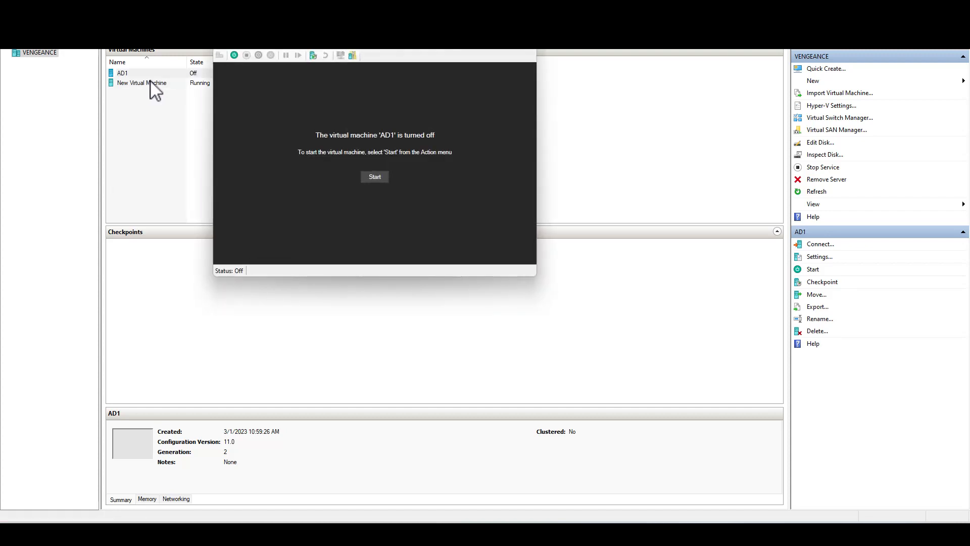
{"action": "left_click", "coordinate": [382, 177]}
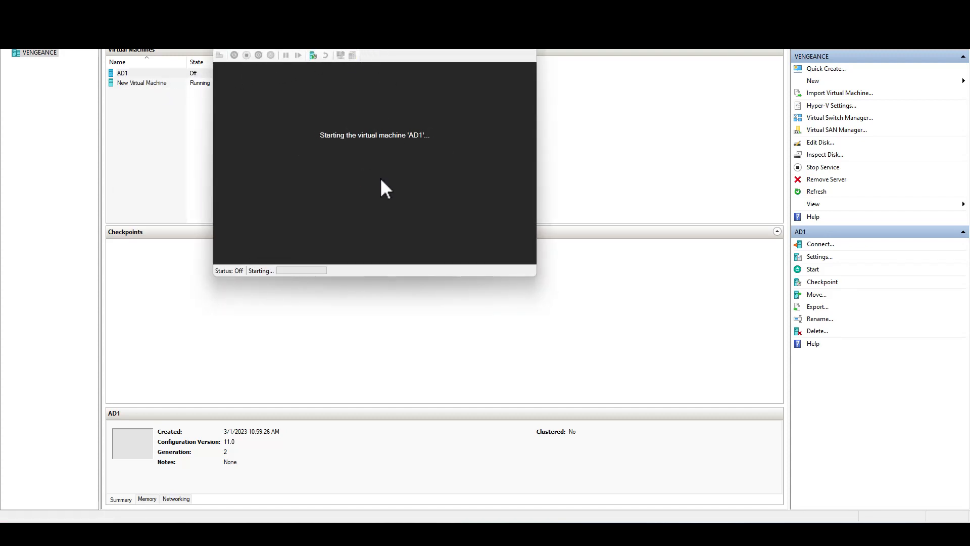
{"action": "left_click_drag", "start_coordinate": [399, 37], "coordinate": [427, 156]}
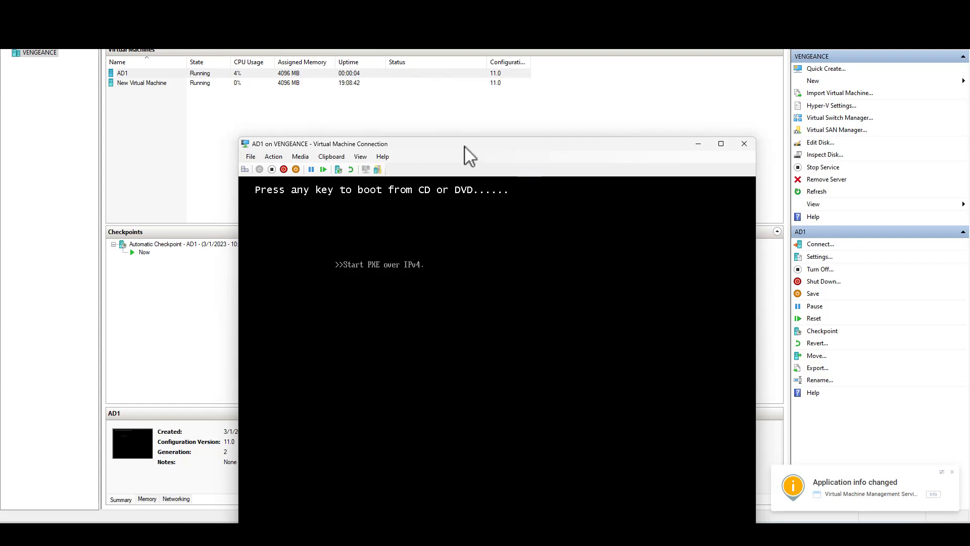
Turn off the AD1 virtual machine, start it again booting from the installation DVD, and show its connection window full screen
{"action": "left_click_drag", "start_coordinate": [467, 150], "coordinate": [442, 80]}
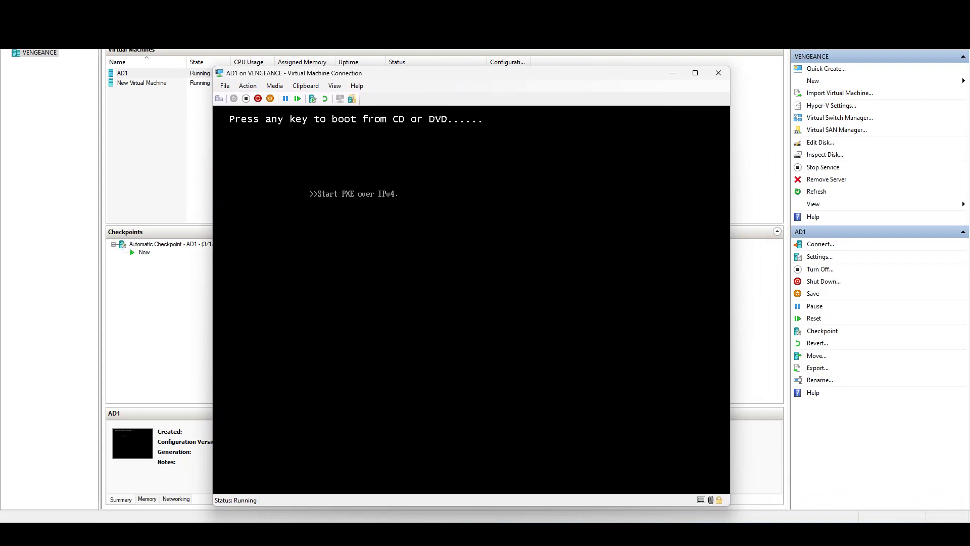
{"action": "left_click", "coordinate": [248, 98]}
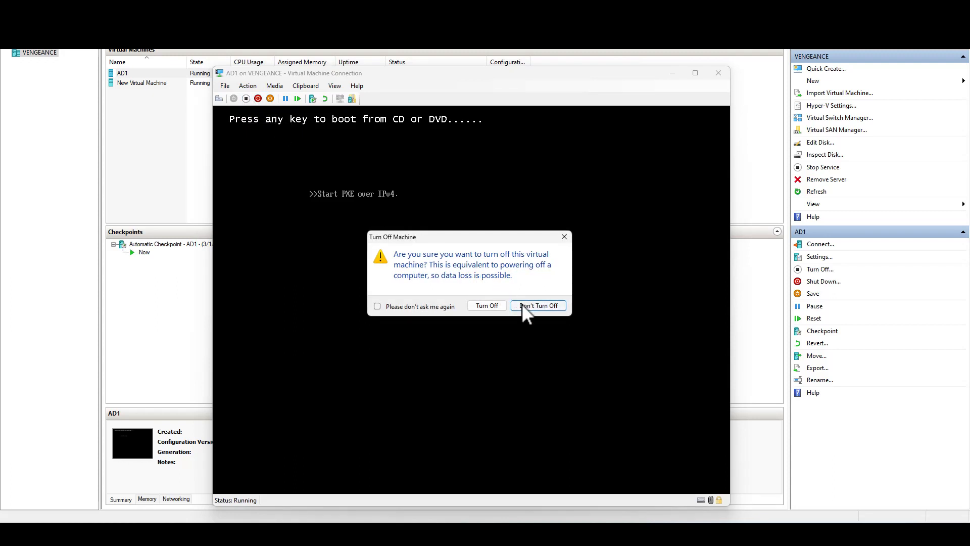
{"action": "left_click", "coordinate": [484, 306]}
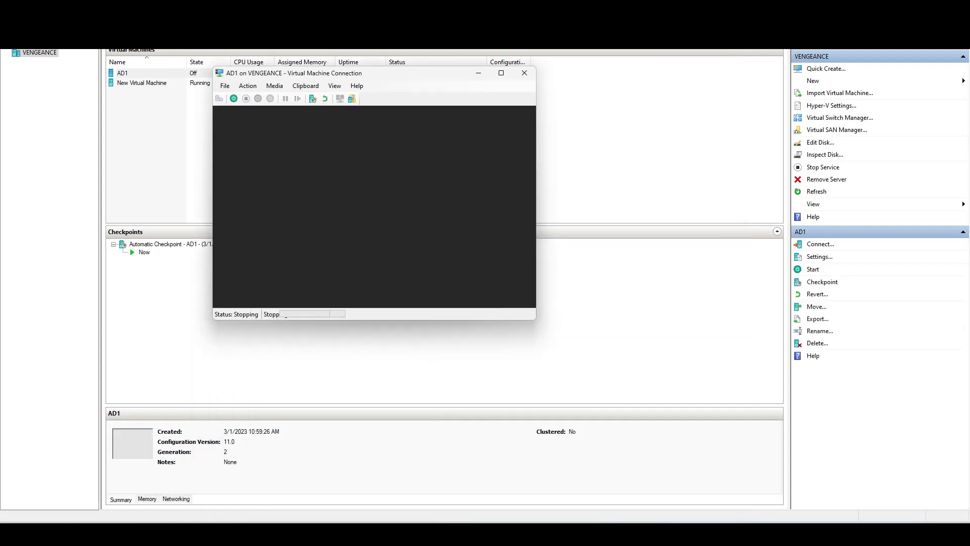
{"action": "left_click", "coordinate": [375, 221]}
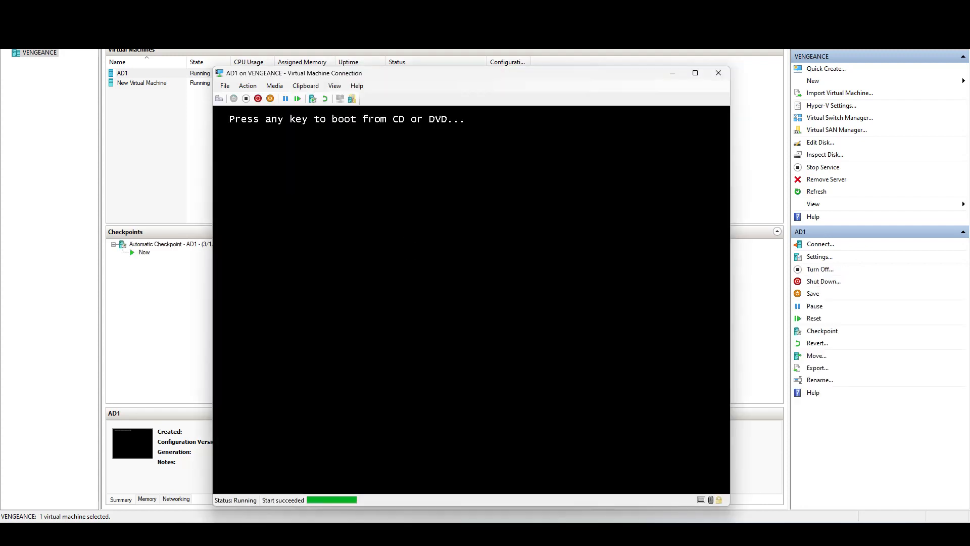
{"action": "key", "text": "Return"}
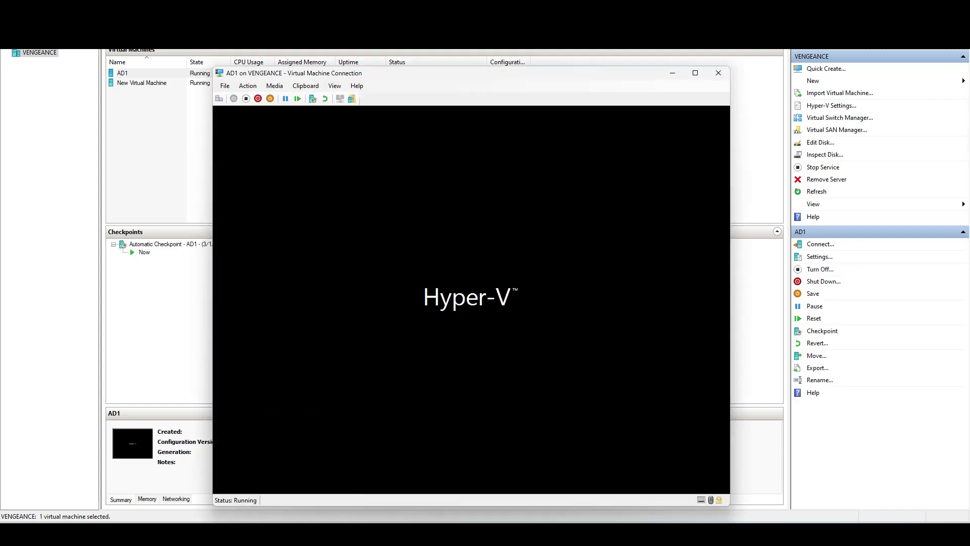
{"action": "left_click", "coordinate": [695, 73]}
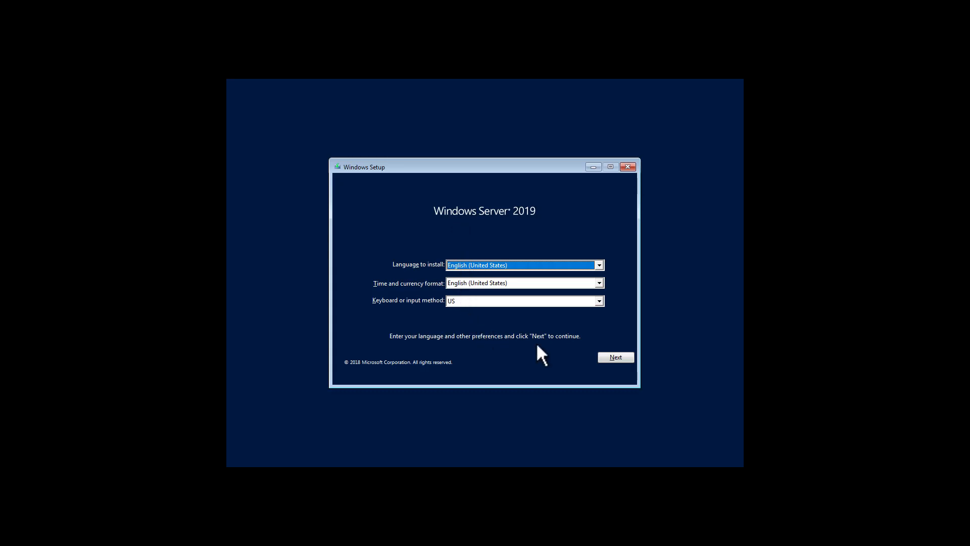
Keep English (United States) with the US keyboard, start the installation and choose Windows Server 2019 Standard Evaluation (Desktop Experience)
{"action": "left_click", "coordinate": [616, 358]}
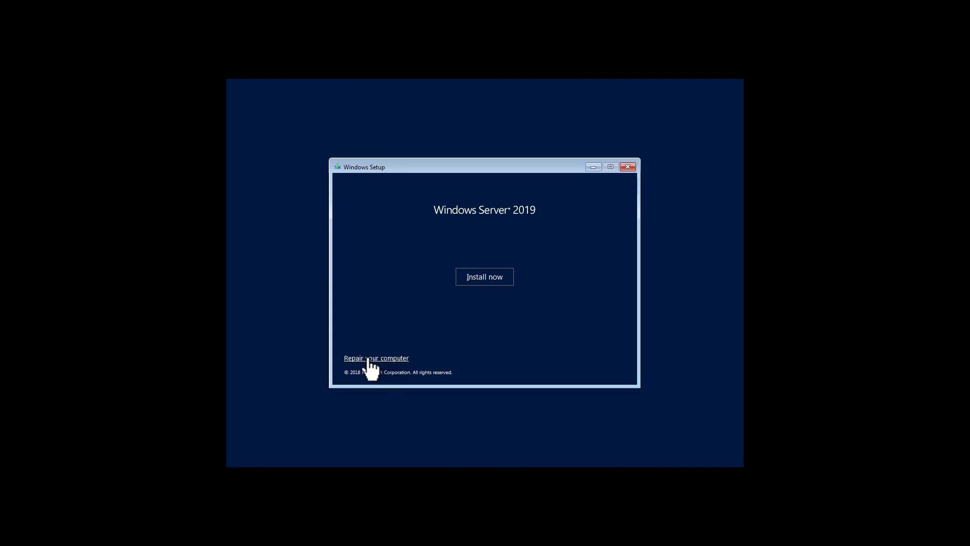
{"action": "left_click", "coordinate": [480, 277]}
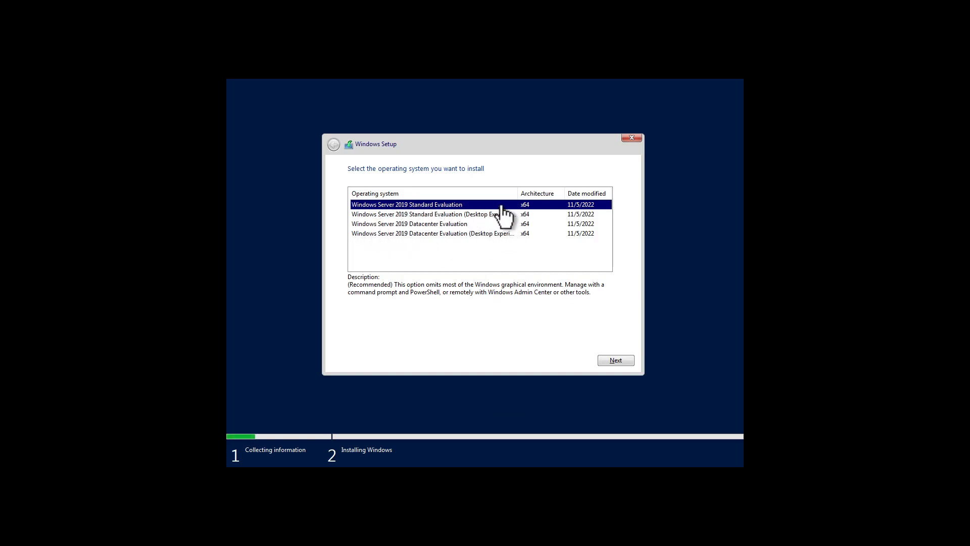
{"action": "left_click", "coordinate": [410, 213]}
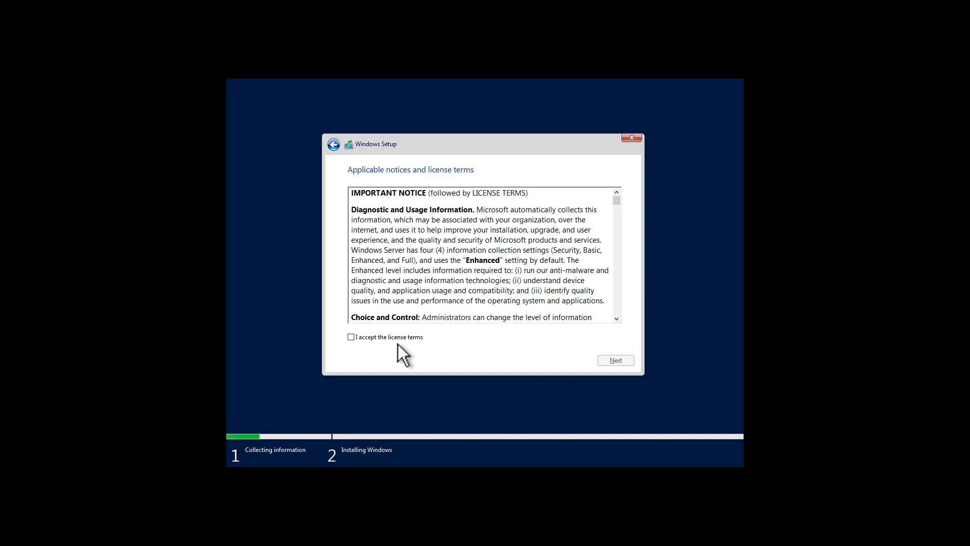
Accept the license terms and run a custom Windows installation on the Drive 0 unallocated space, including the restart
{"action": "left_click", "coordinate": [397, 339]}
{"action": "left_click", "coordinate": [615, 360]}
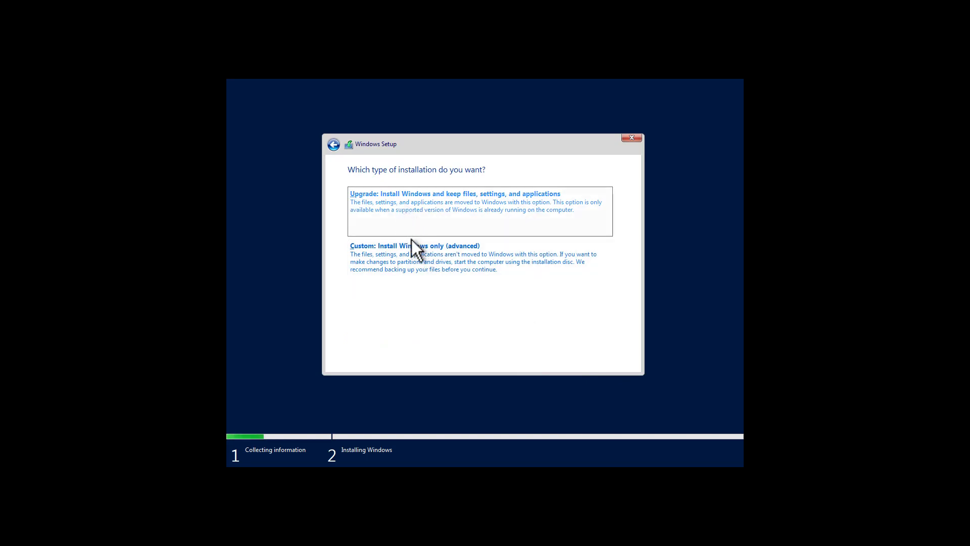
{"action": "left_click", "coordinate": [414, 255]}
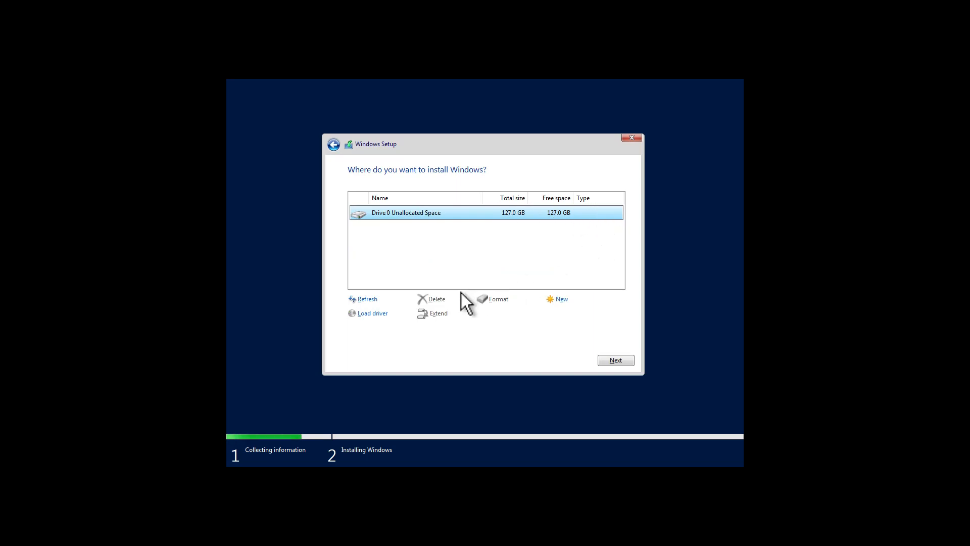
{"action": "left_click", "coordinate": [619, 360]}
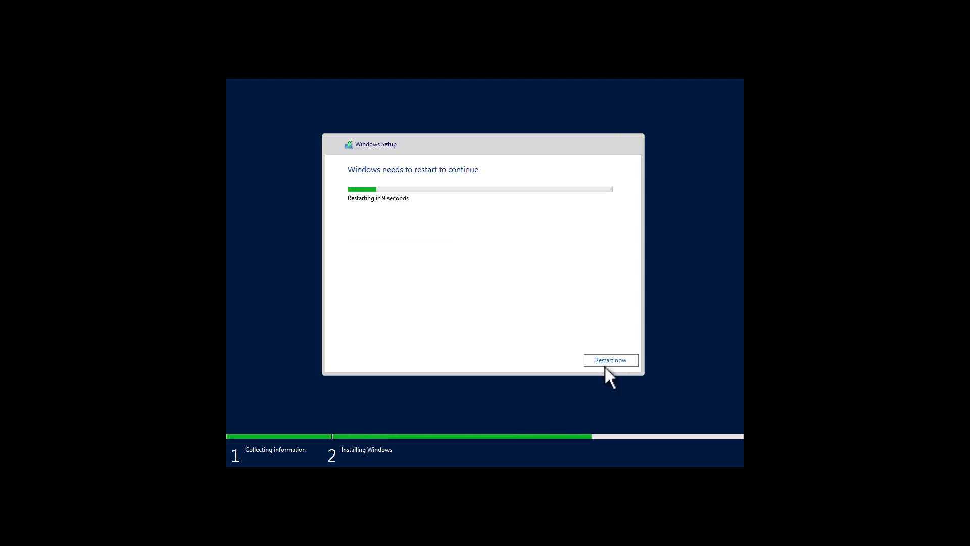
{"action": "left_click", "coordinate": [610, 361]}
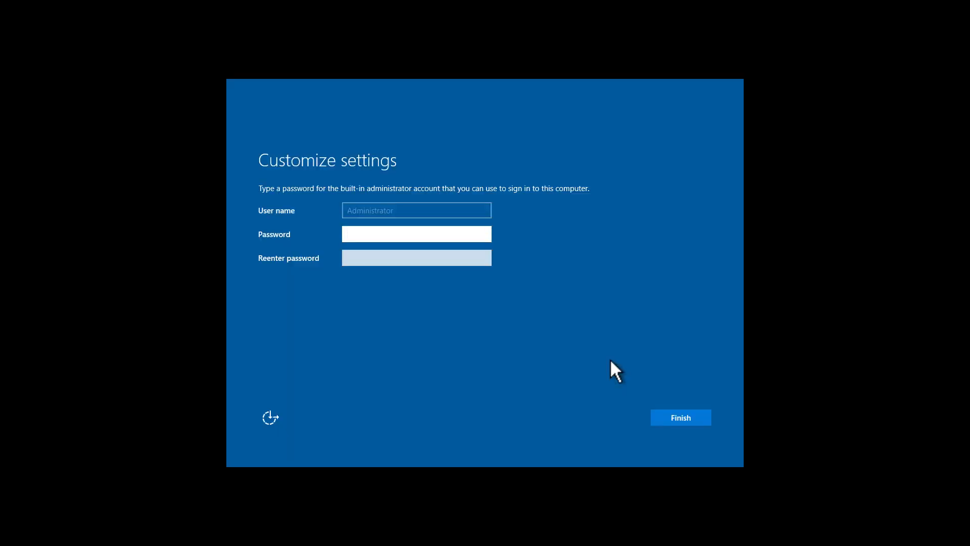
Enter and re-enter a password for the built-in Administrator account and finish the setup
{"action": "type", "text": "********"}
{"action": "key", "text": "BackSpace"}
{"action": "key", "text": "BackSpace"}
{"action": "key", "text": "BackSpace"}
{"action": "key", "text": "BackSpace"}
{"action": "key", "text": "BackSpace"}
{"action": "key", "text": "BackSpace"}
{"action": "key", "text": "BackSpace"}
{"action": "type", "text": "*********"}
{"action": "key", "text": "Tab"}
{"action": "type", "text": "****"}
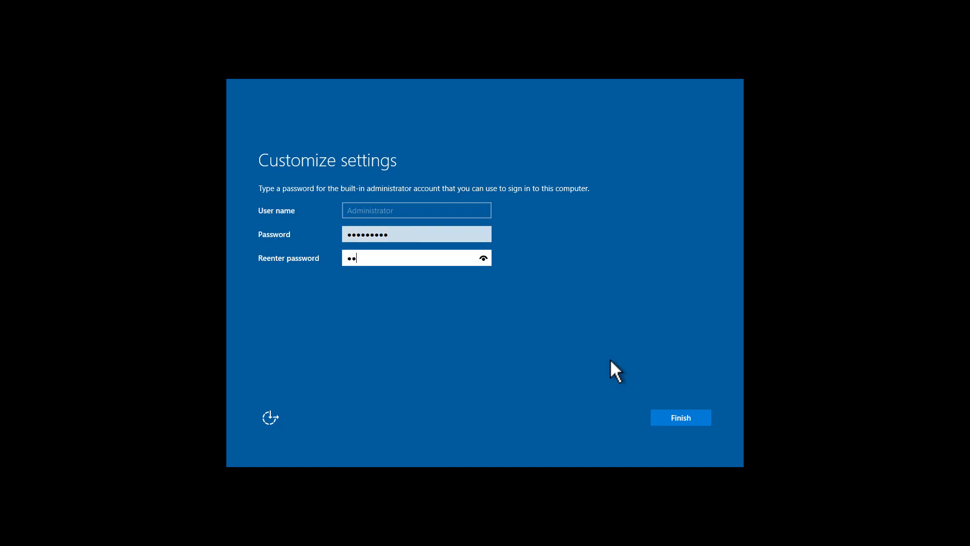
{"action": "type", "text": "*****"}
{"action": "key", "text": "Return"}
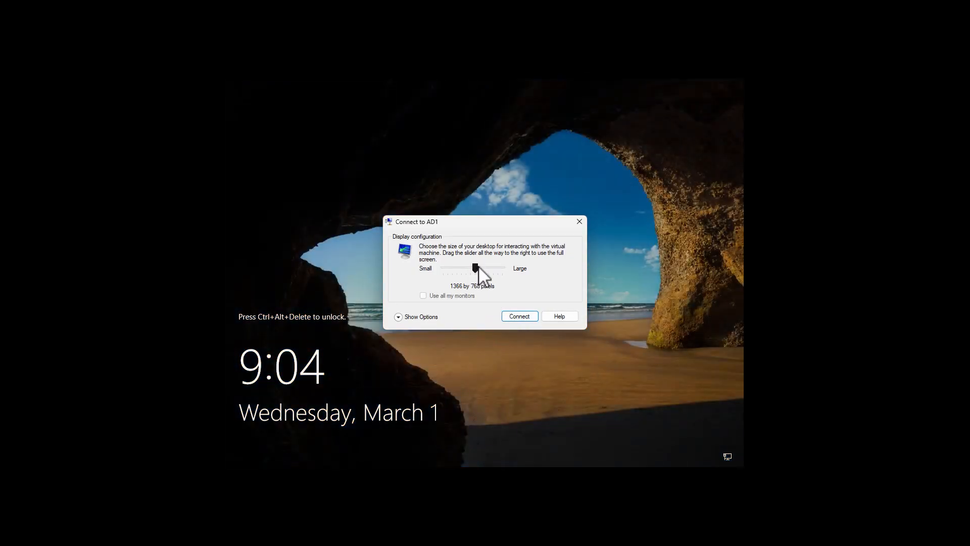
Adjust the desktop size slightly larger for the AD1 session, connect to it and show it full screen
{"action": "left_click_drag", "start_coordinate": [479, 269], "coordinate": [483, 269]}
{"action": "left_click", "coordinate": [520, 316]}
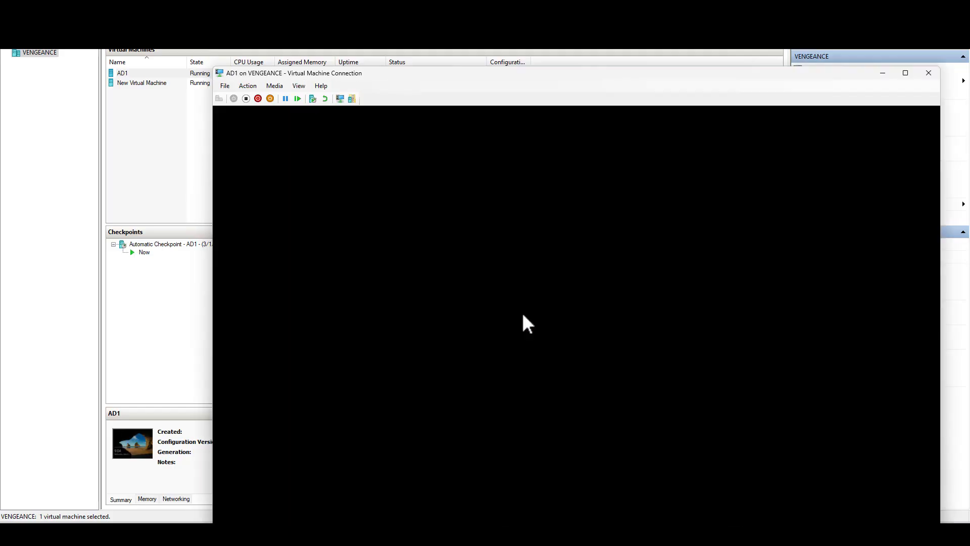
{"action": "left_click", "coordinate": [905, 72]}
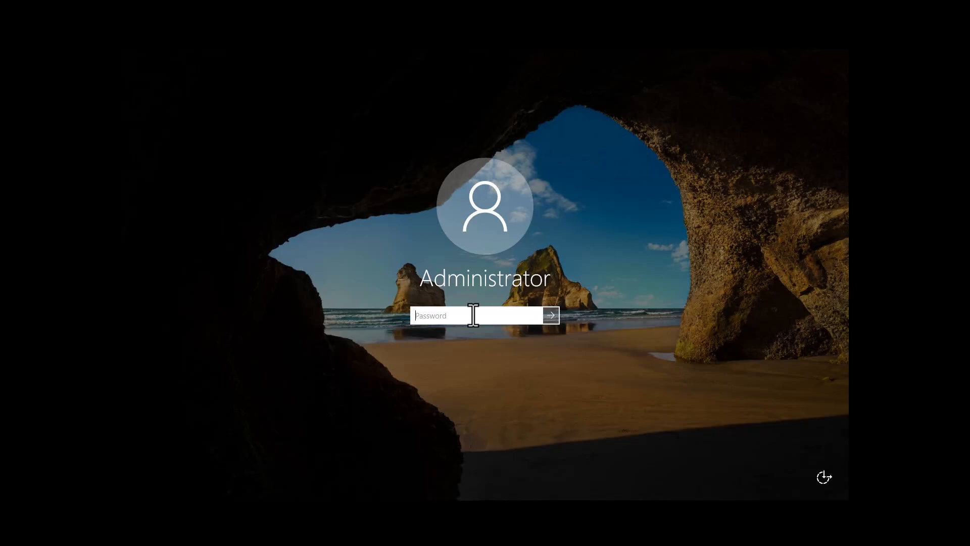
Sign in to the server as Administrator with the account password
{"action": "type", "text": "•••••••••"}
{"action": "key", "text": "Return"}
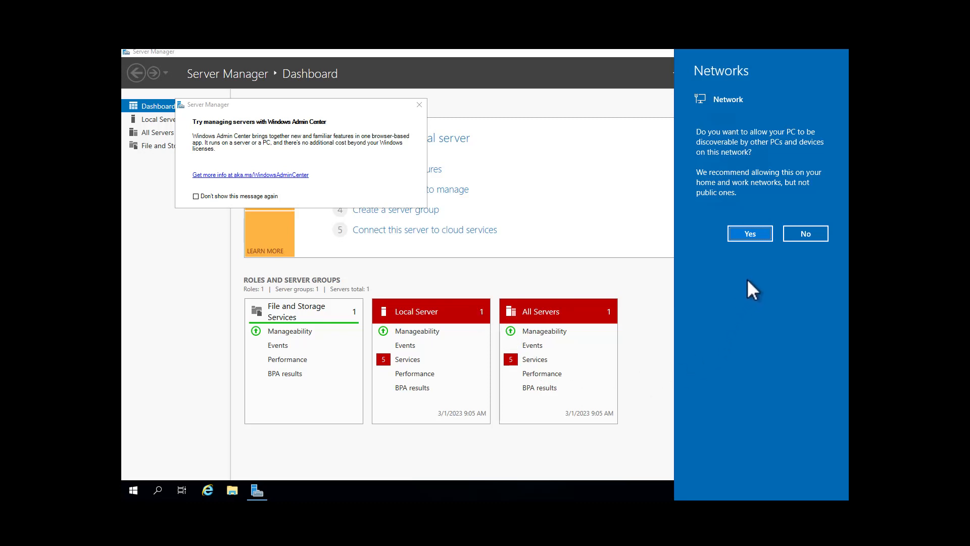
Allow the server to be discoverable on the network and dismiss the Windows Admin Center message
{"action": "left_click", "coordinate": [750, 234]}
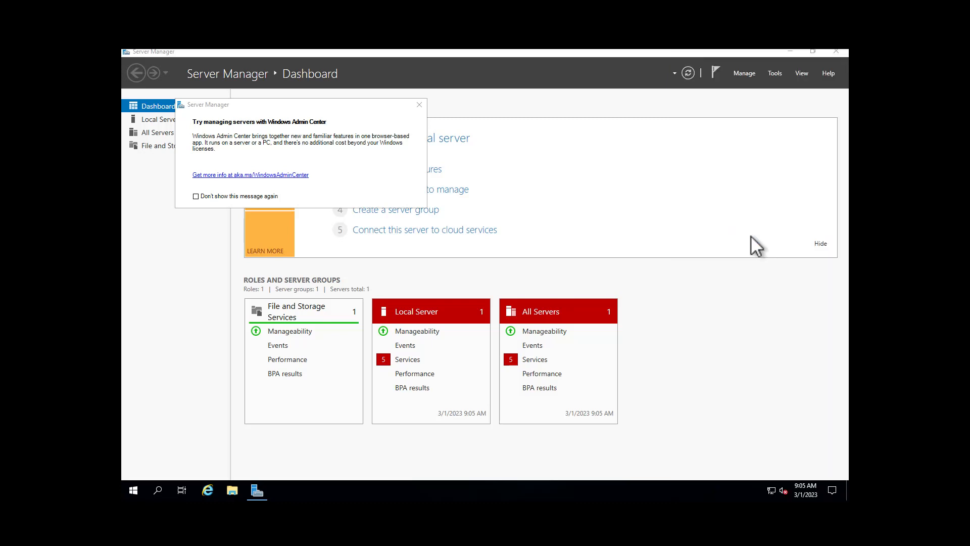
{"action": "left_click", "coordinate": [419, 105]}
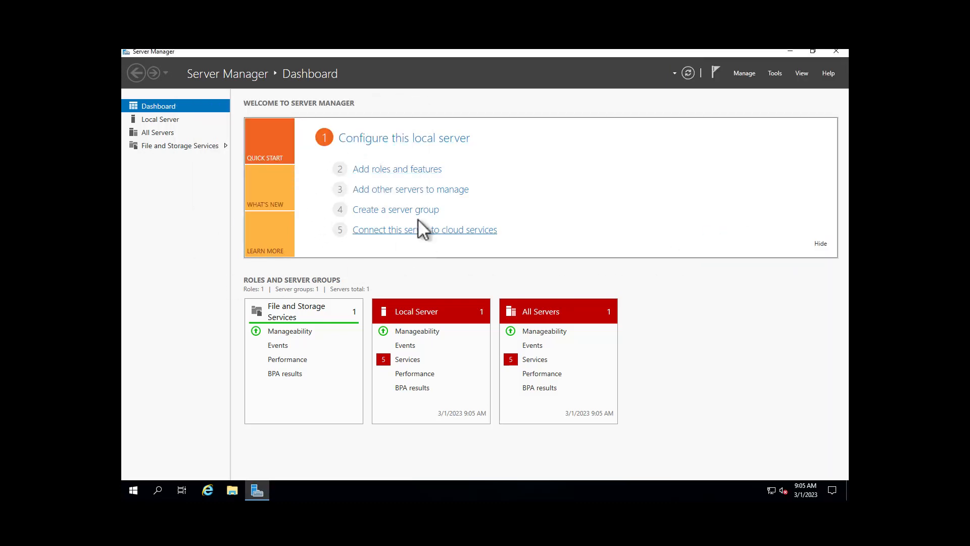